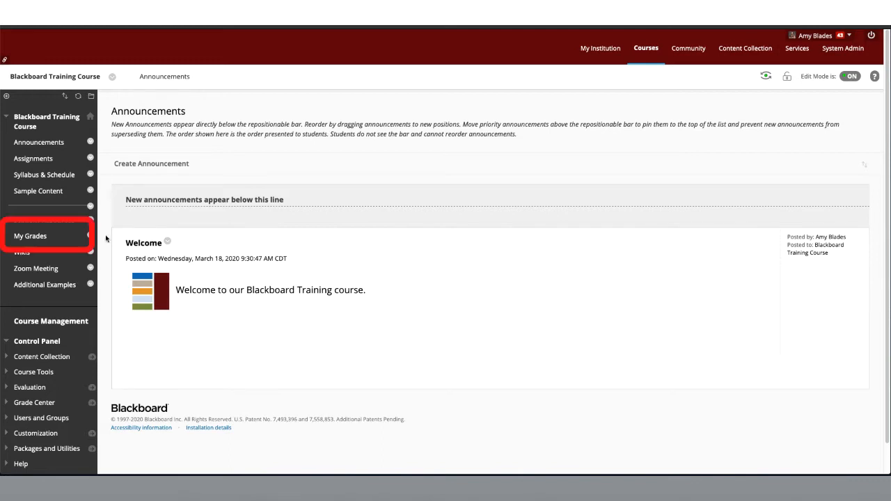
Step: Open the course's My Grades page and view the available sort orders for the grade list
left_click(28, 237)
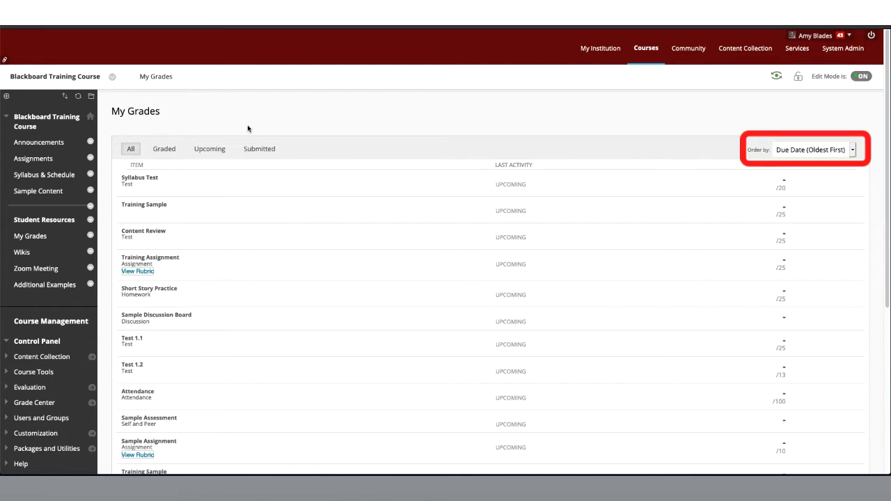
left_click(855, 149)
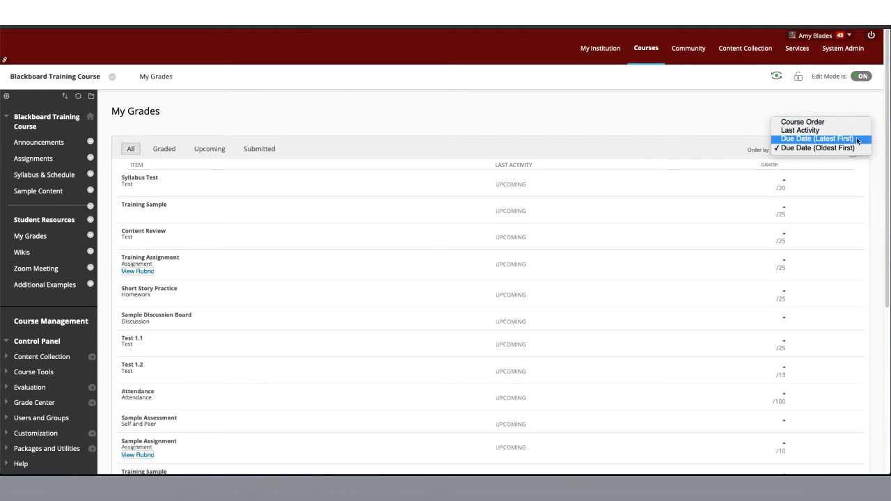
left_click(862, 114)
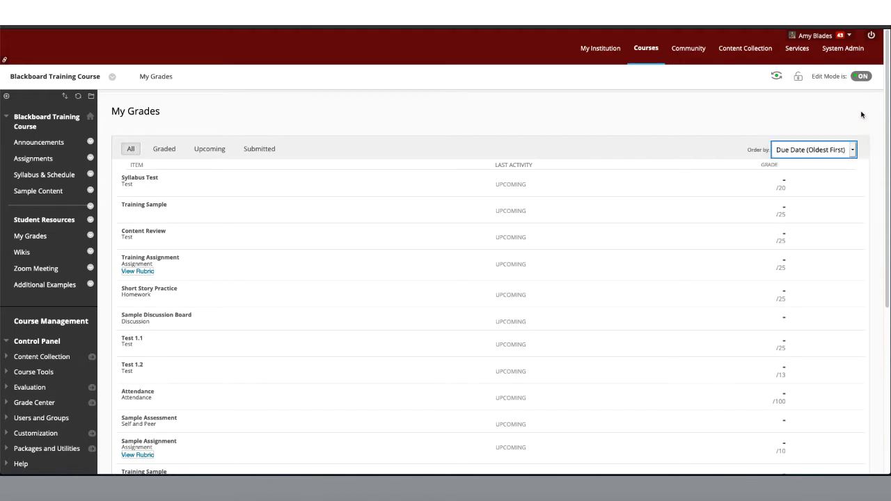
Step: View the My Grades page in student preview mode, and exit the preview
left_click(777, 80)
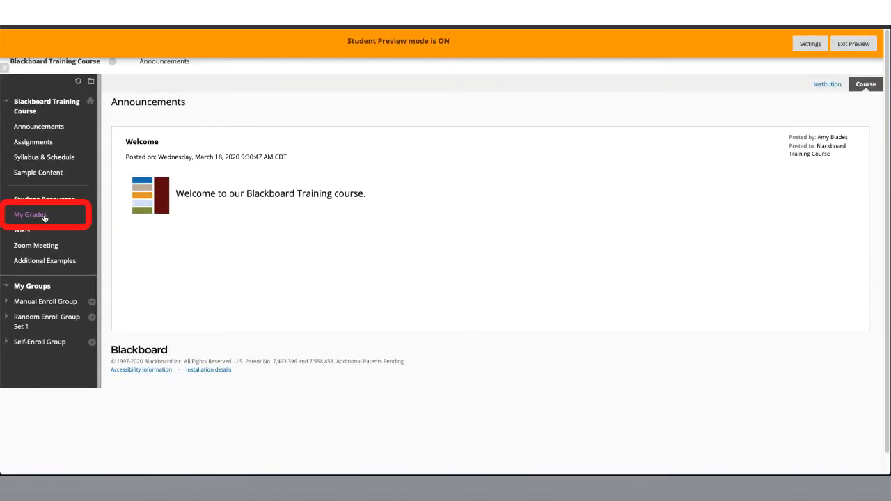
left_click(44, 219)
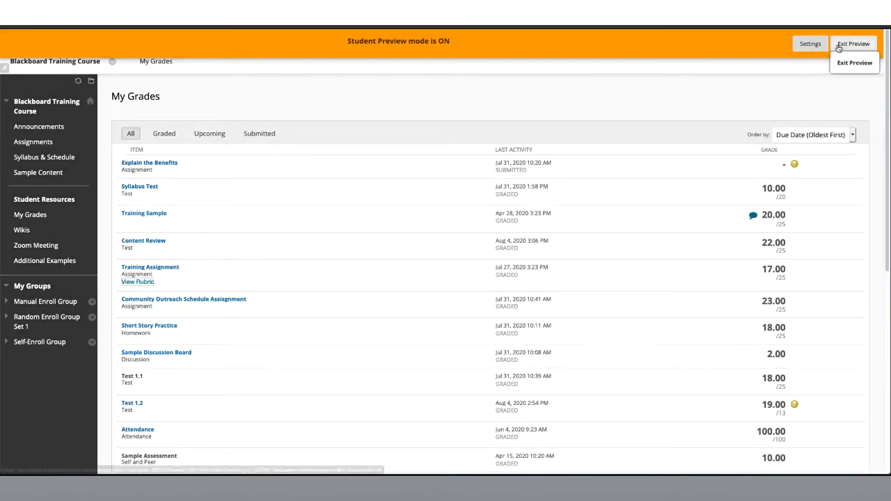
left_click(842, 44)
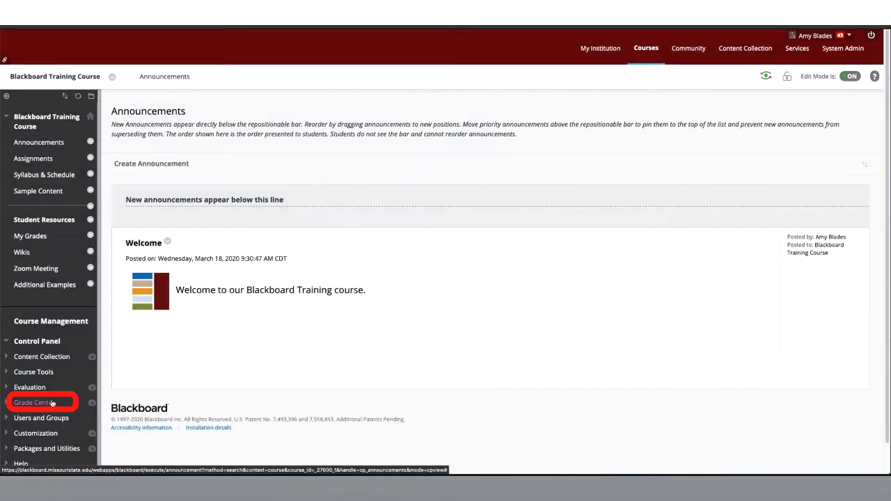
Step: Open the Needs Grading page of the Grade Center and view the submissions waiting for a grade
left_click(53, 404)
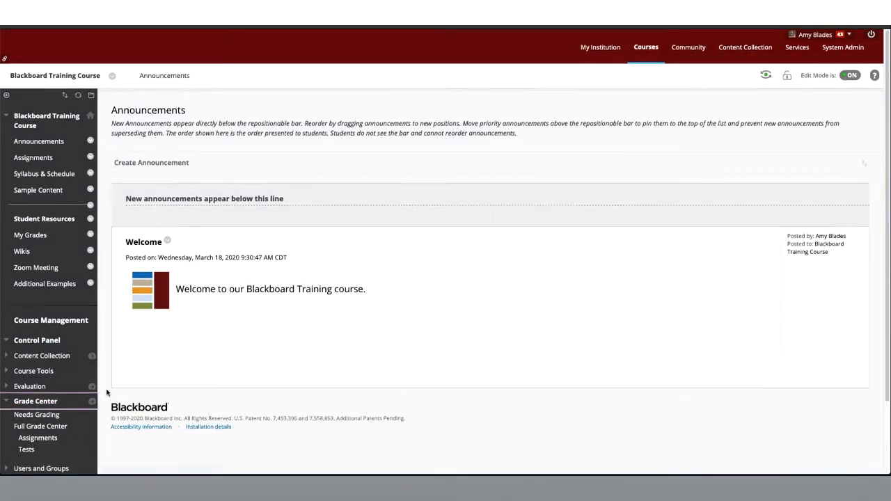
scroll(106, 394, "down", 2)
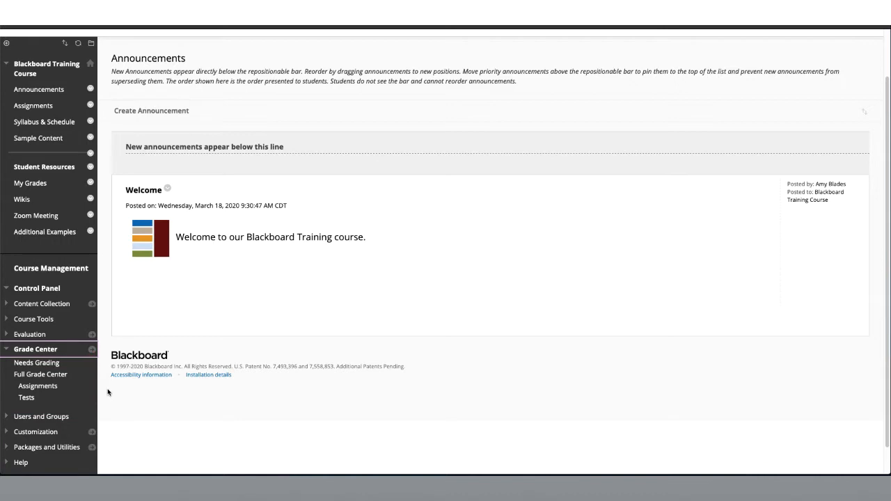
left_click(57, 364)
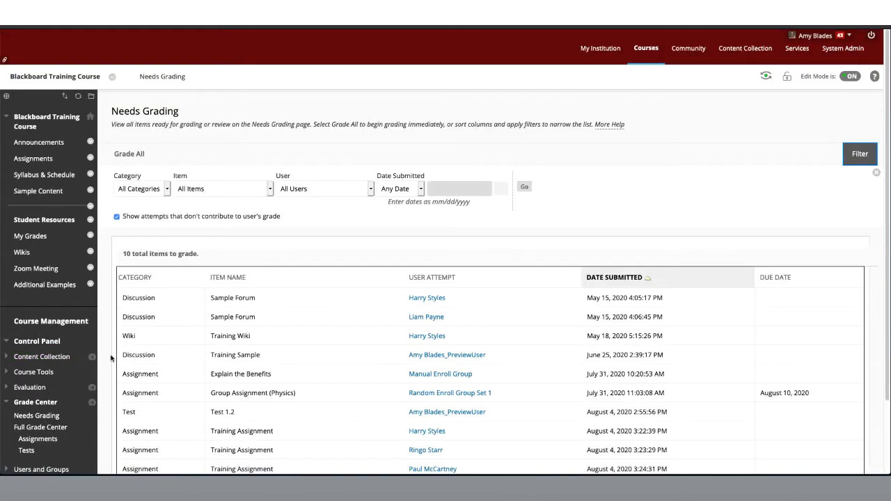
scroll(111, 358, "down", 3)
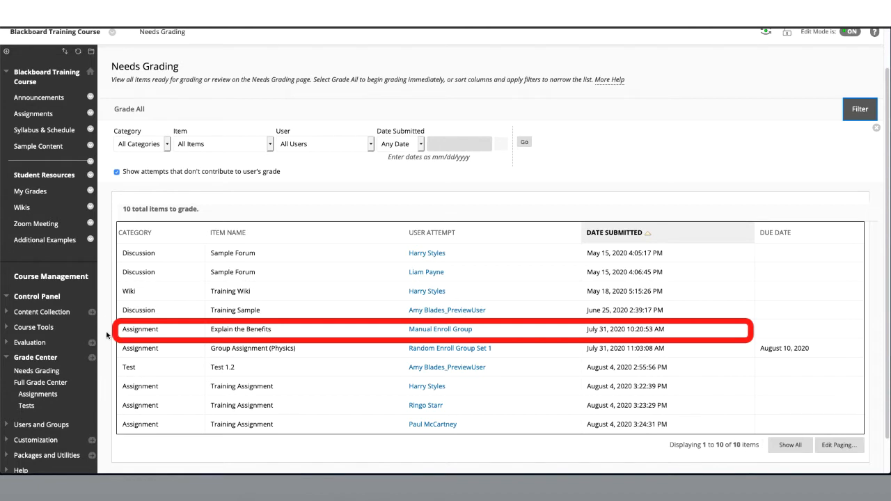
Step: Open the Manual Enroll Group attempt for the Explain the Benefits assignment and view its attempt grading details
left_click(424, 331)
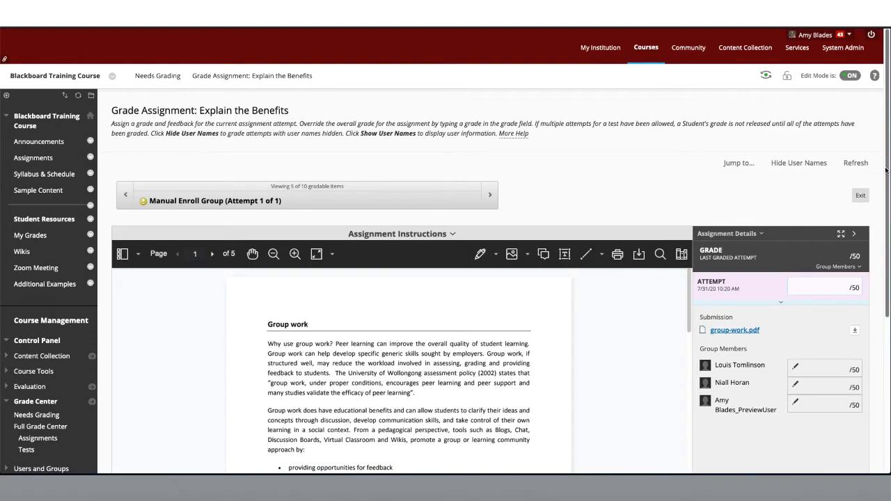
left_click_drag(888, 169, 888, 226)
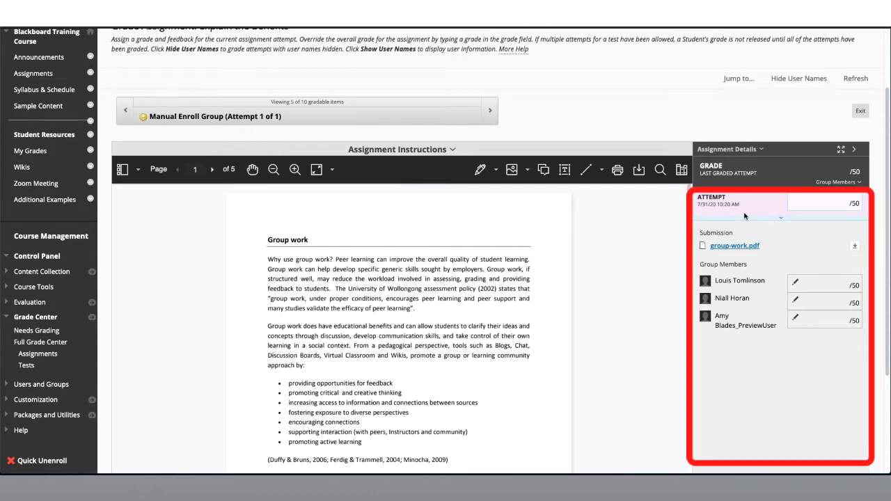
left_click(767, 221)
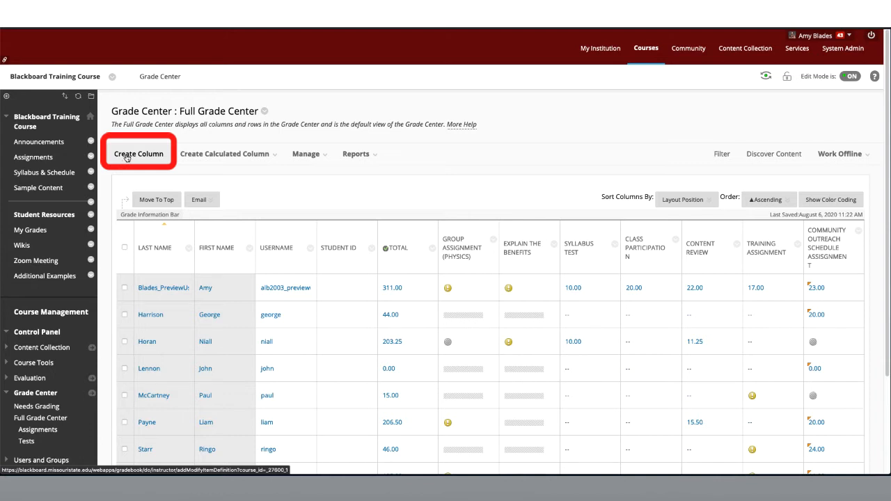
Step: Start a new grade column in the Full Grade Center and name it "Class Participation"
left_click(127, 156)
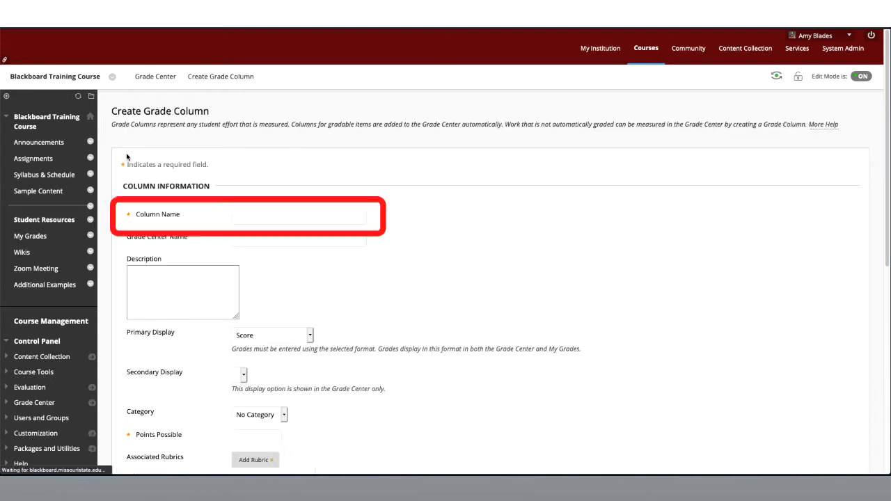
left_click(251, 217)
type("Class Participation")
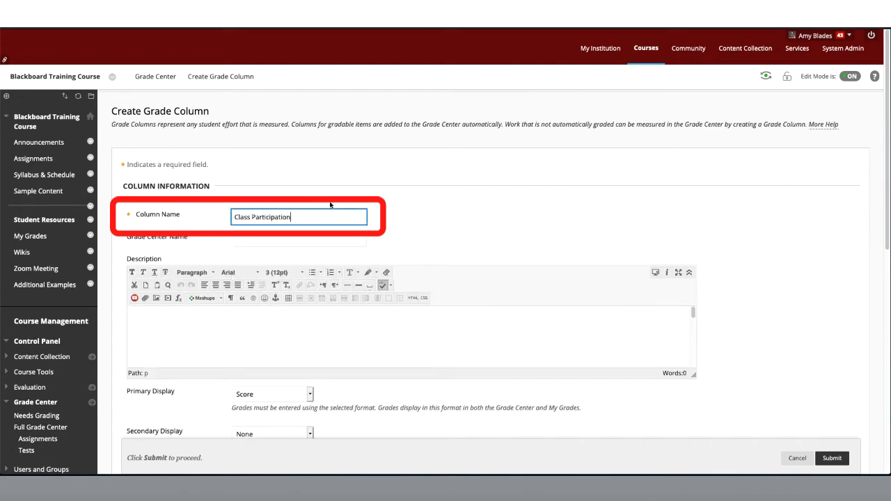
left_click(325, 334)
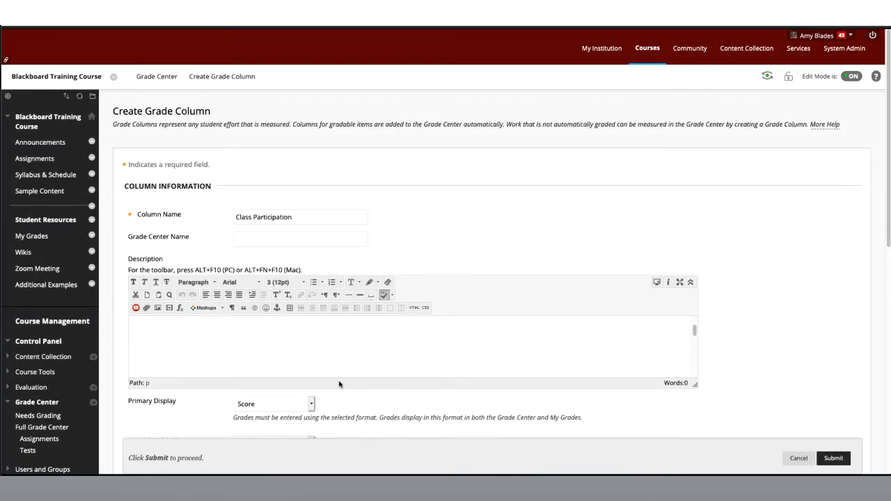
Step: Set the Class Participation column's points possible to 25 and submit the column
scroll(340, 385, "down", 3)
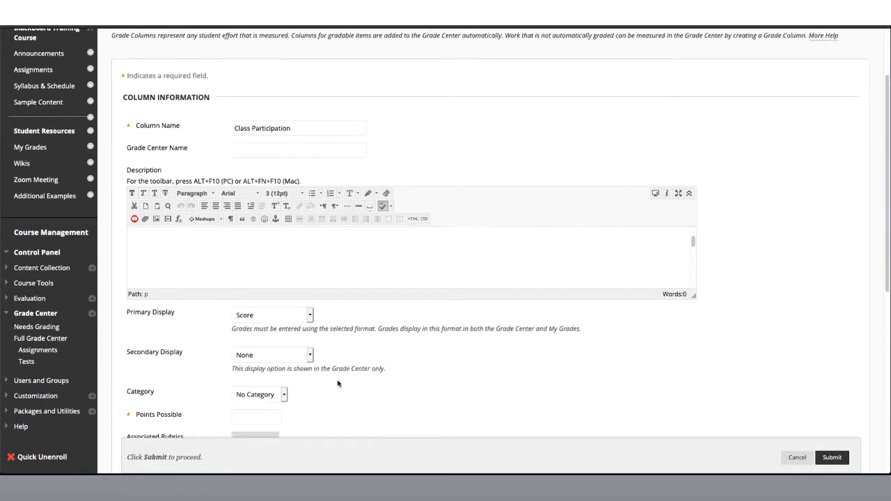
scroll(338, 384, "down", 1)
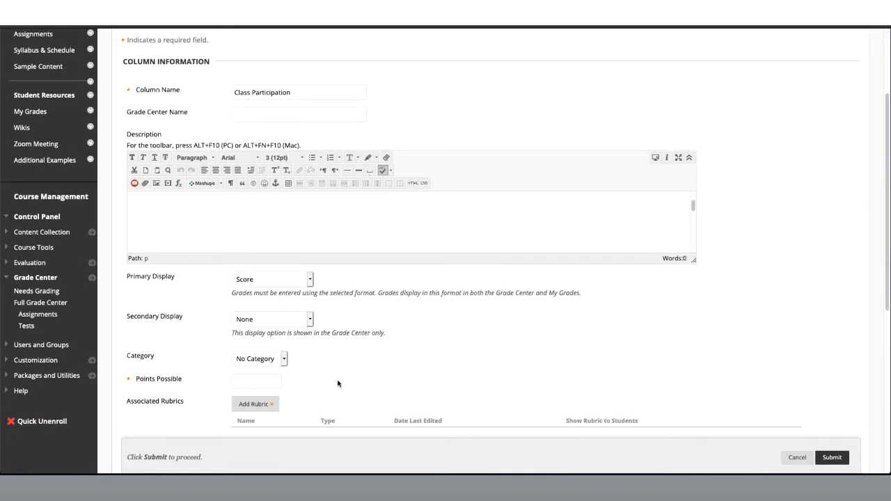
scroll(338, 383, "down", 1)
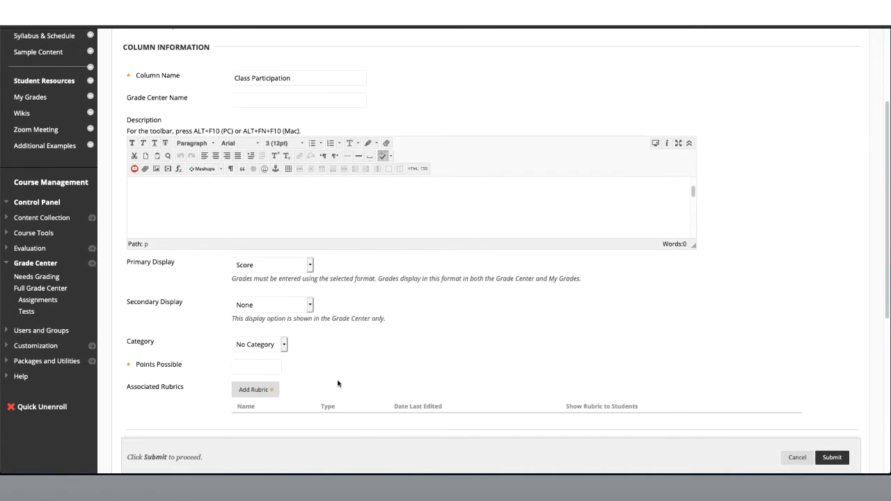
scroll(337, 383, "down", 1)
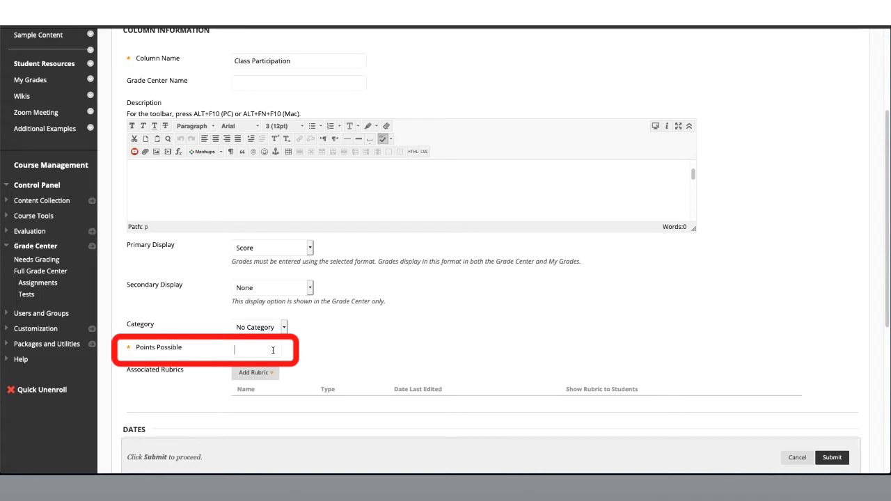
type("25")
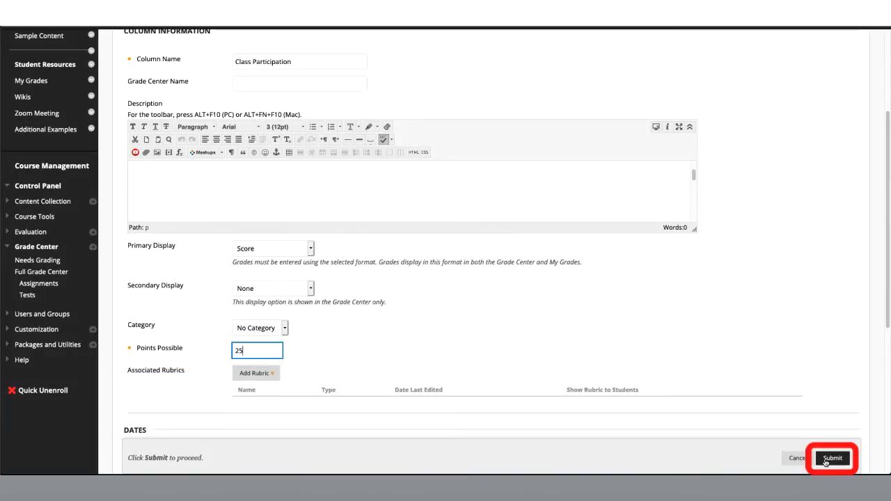
left_click(826, 461)
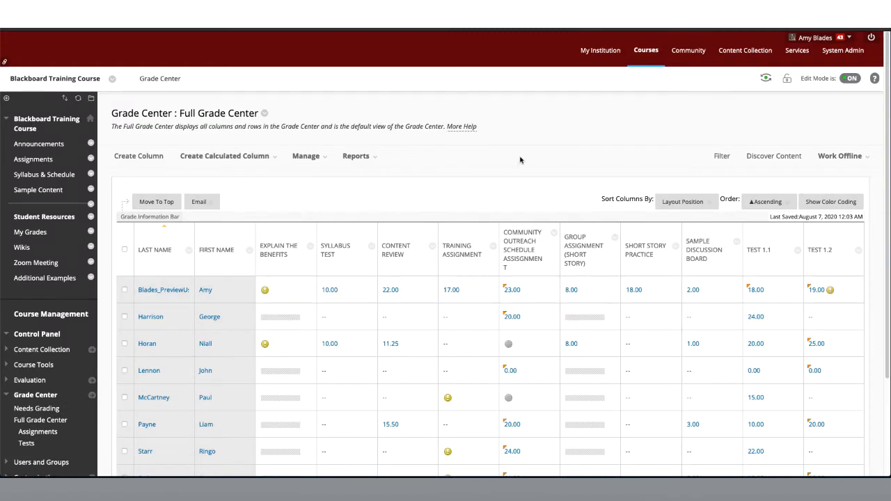
Step: Look through the Full Grade Center to find the new Class Participation column, and return to the first columns
scroll(519, 146, "down", 3)
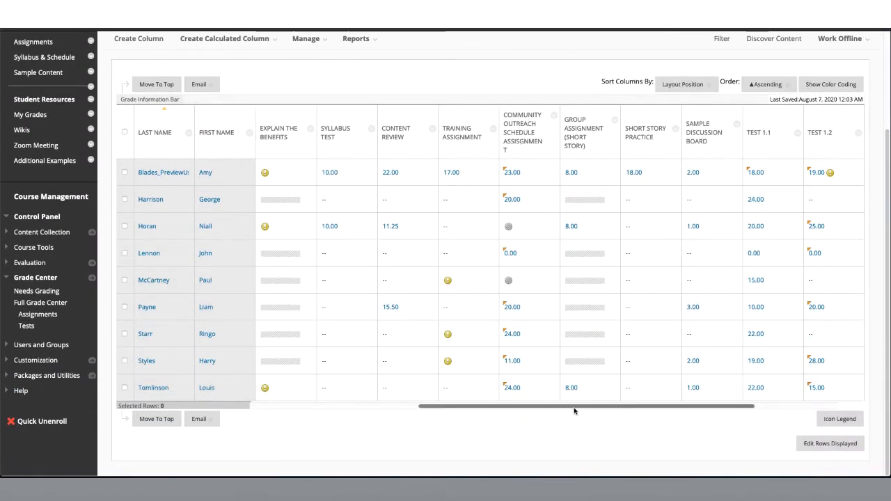
left_click_drag(576, 411, 722, 401)
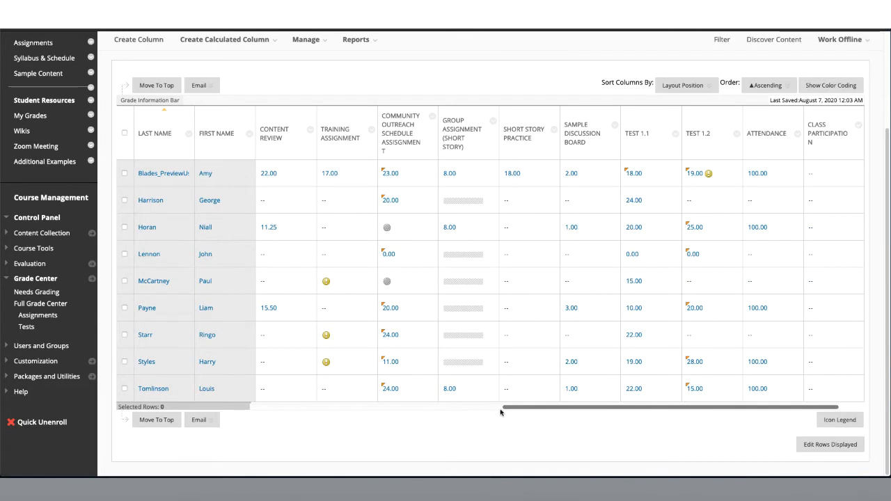
left_click_drag(506, 412, 272, 408)
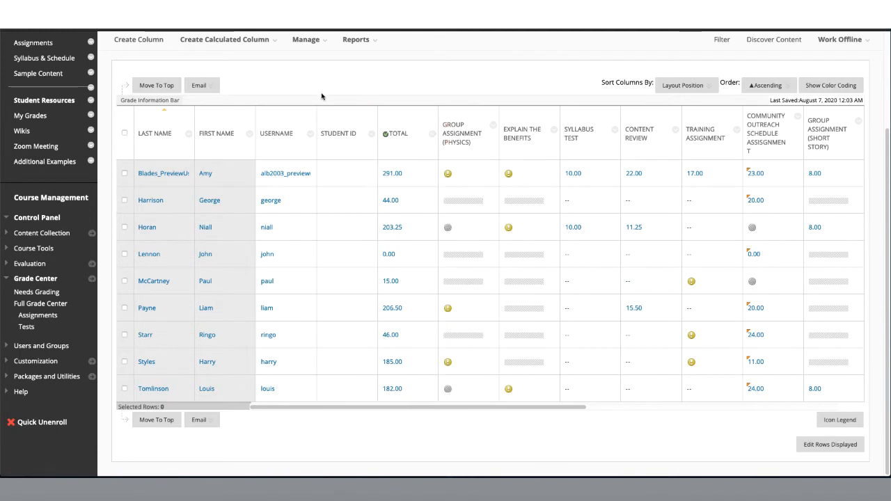
Step: Start a new calculated column of the weighted type and name it "Weighted Column"
left_click(273, 45)
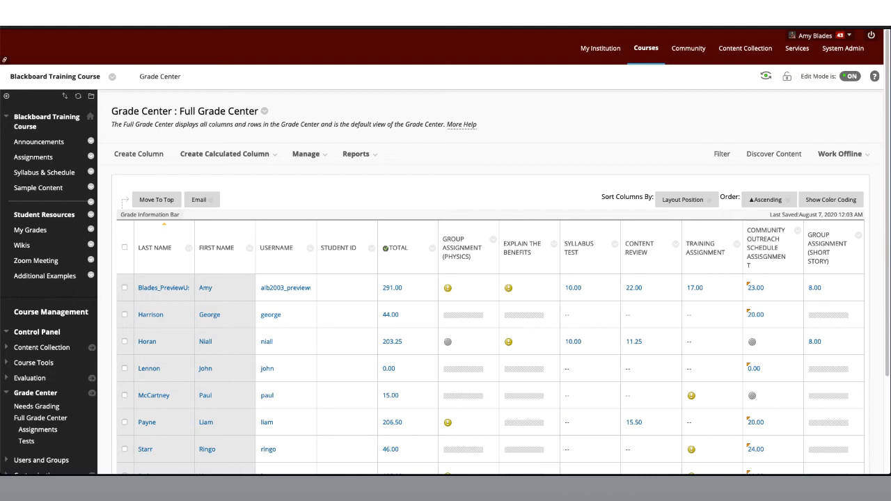
left_click(271, 154)
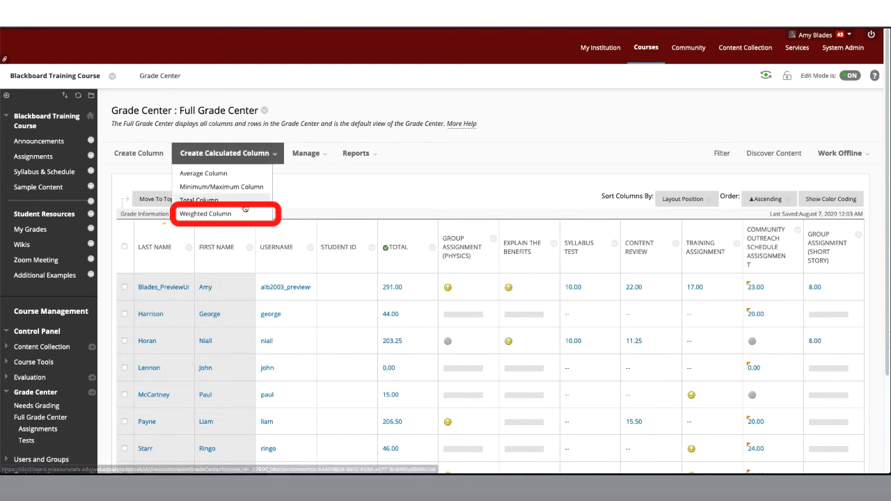
left_click(243, 214)
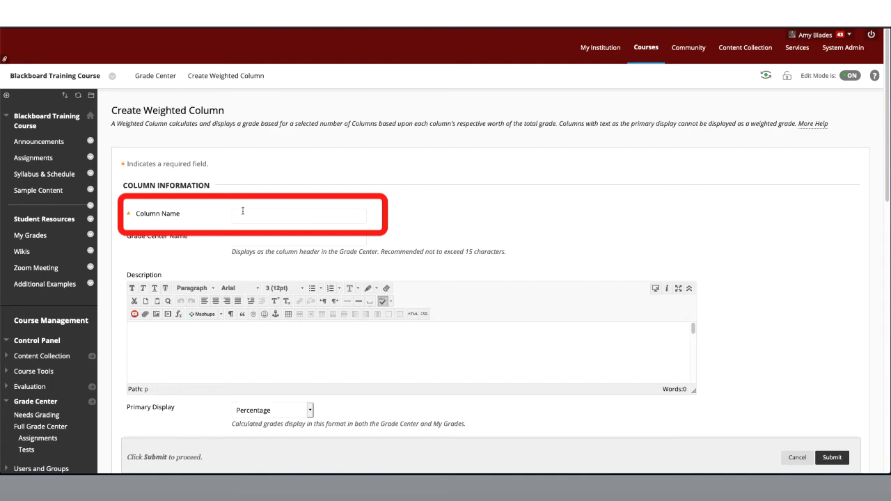
left_click(243, 214)
type("Weighted Column")
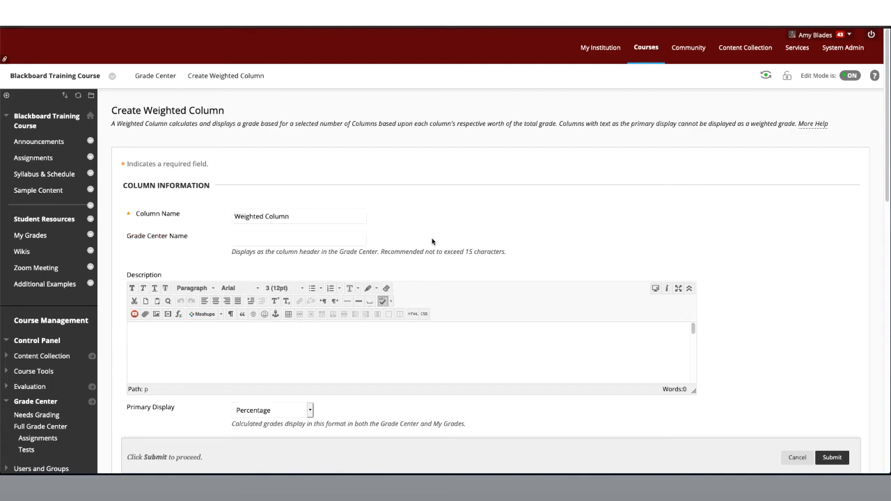
Step: Review the Primary Display options of the weighted column and keep Percentage
scroll(404, 399, "down", 2)
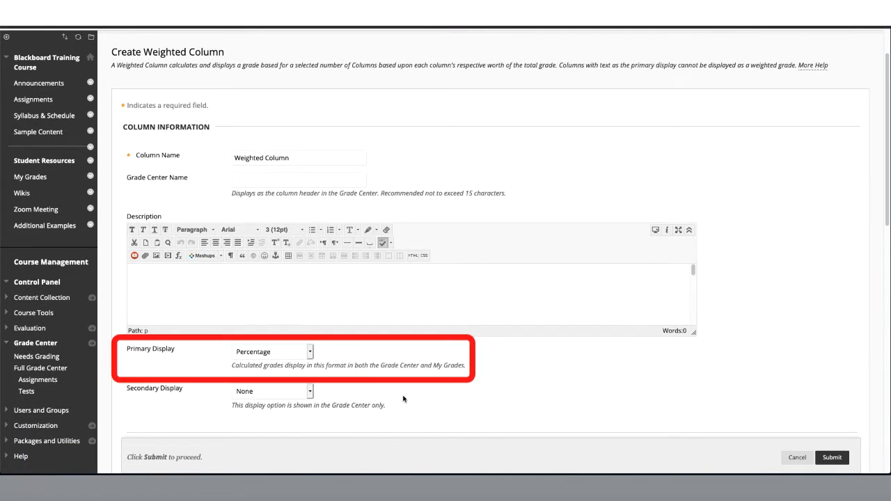
left_click(311, 351)
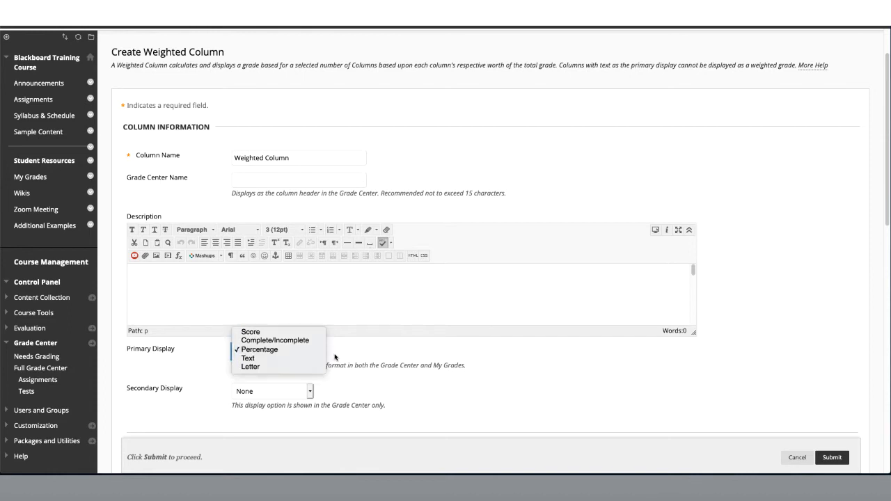
left_click(317, 351)
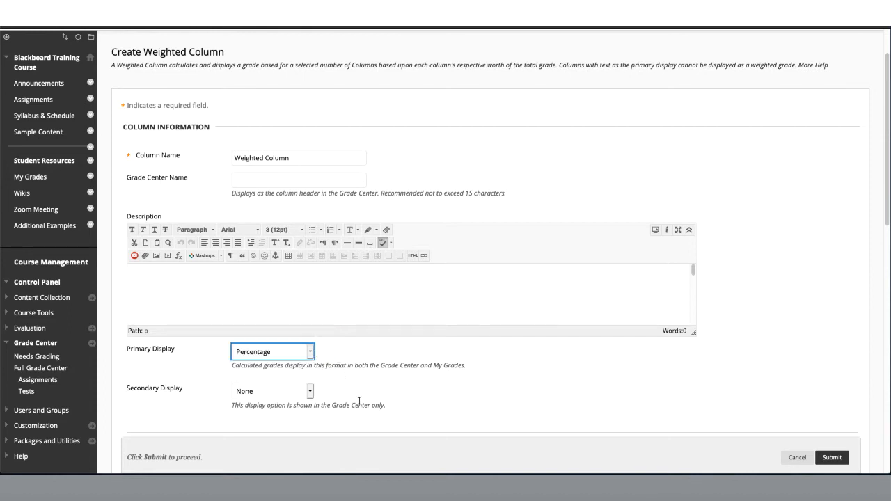
Step: Add the Assignment category to the weighted column's selected columns with a weight of 50%
scroll(302, 124, "down", 10)
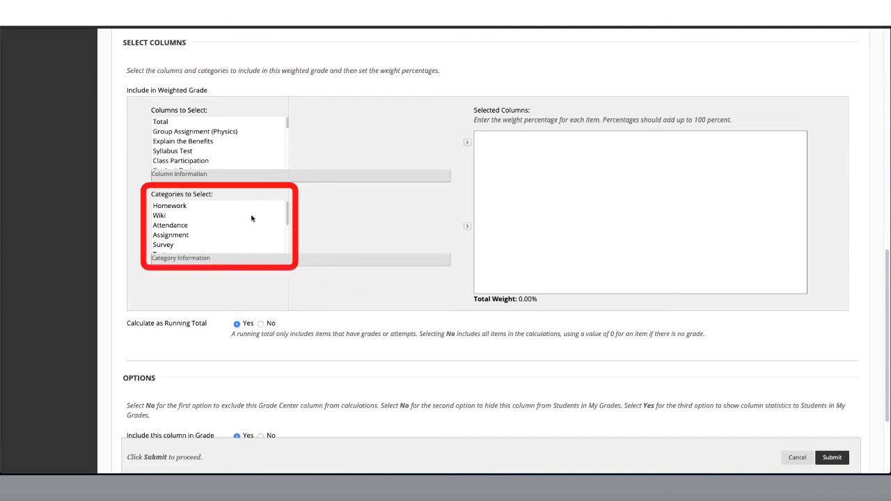
scroll(251, 217, "down", 1)
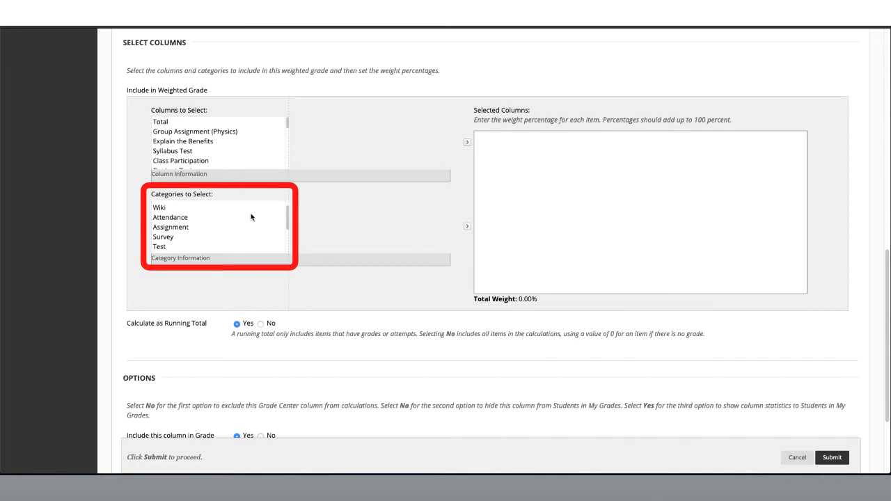
left_click(186, 230)
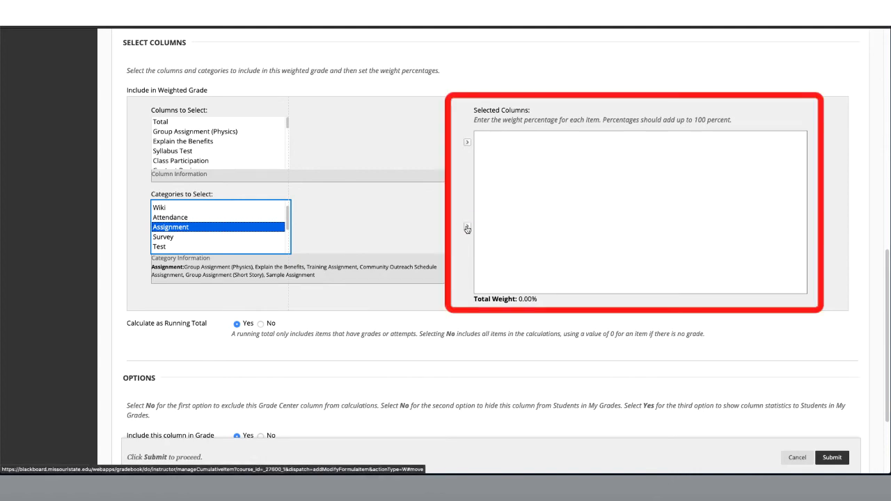
left_click(467, 229)
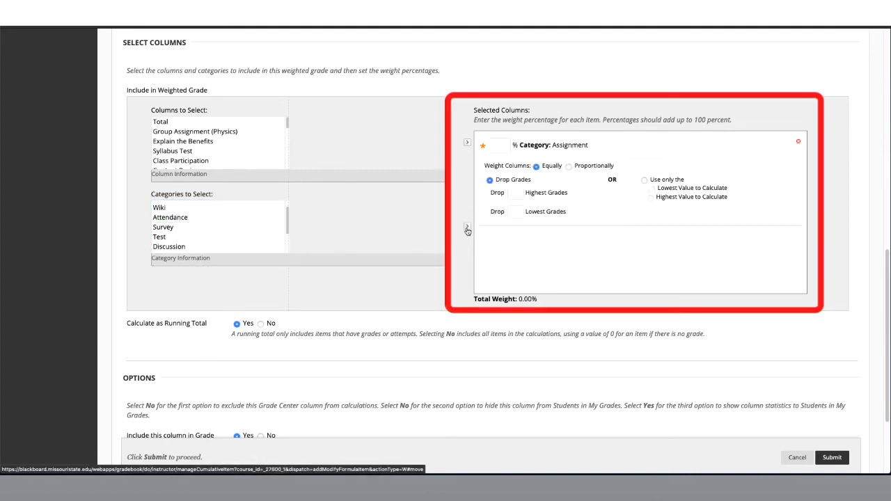
left_click(505, 147)
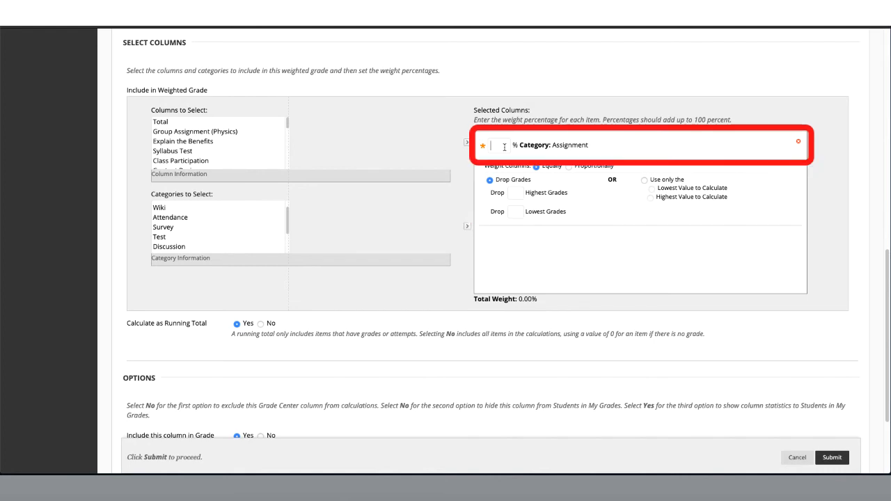
type("50")
left_click(541, 156)
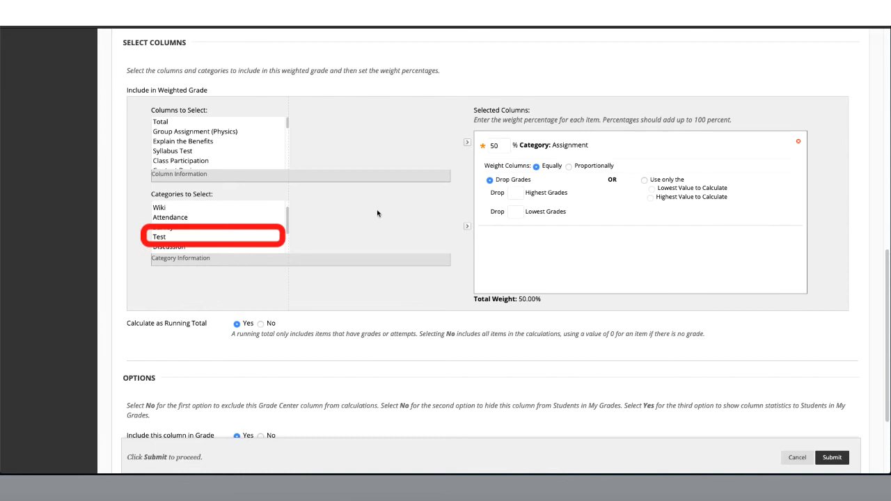
Step: Add the Test category to the weighted grade with a weight of 30%
left_click(165, 238)
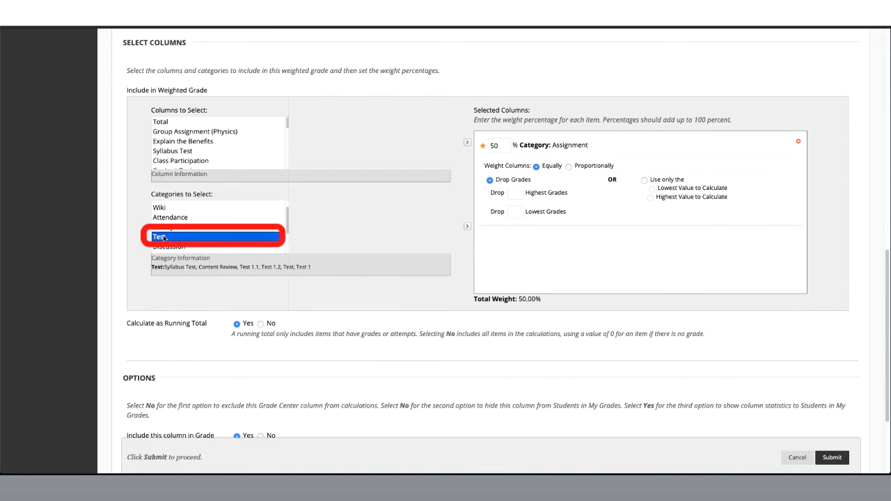
left_click(466, 227)
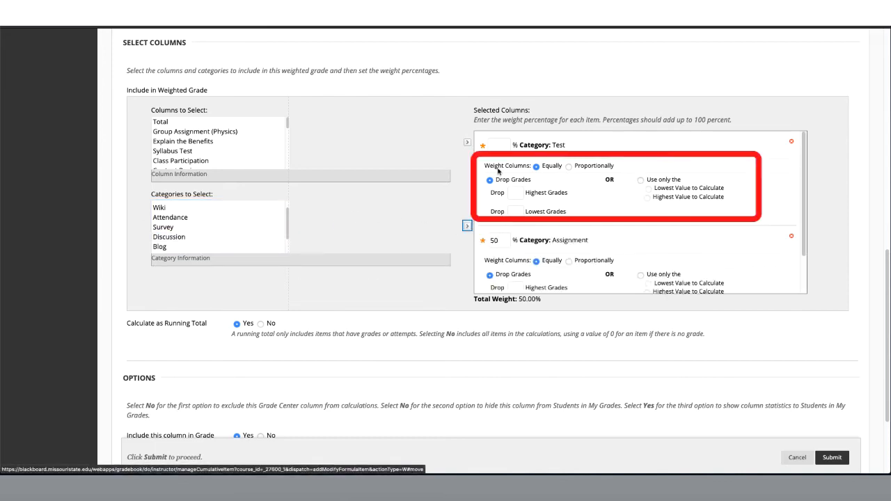
type("30")
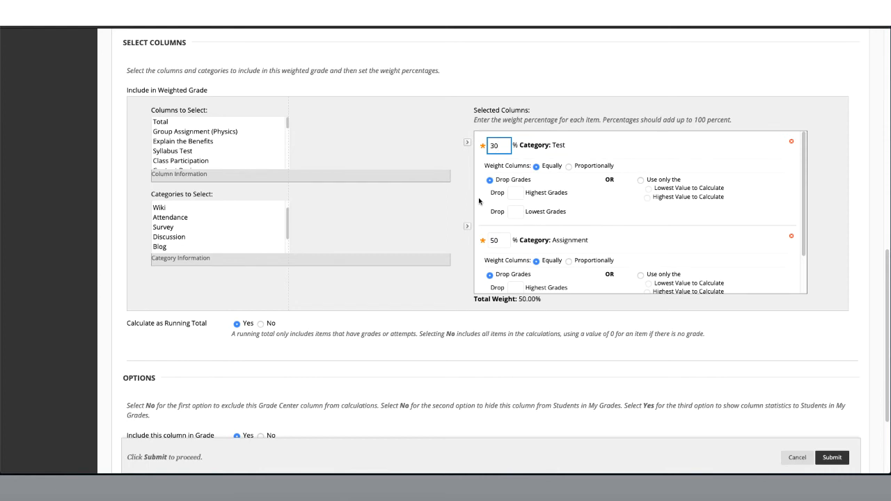
Step: Add the Discussion category to the weighted grade with a weight of 20%
scroll(269, 241, "down", 1)
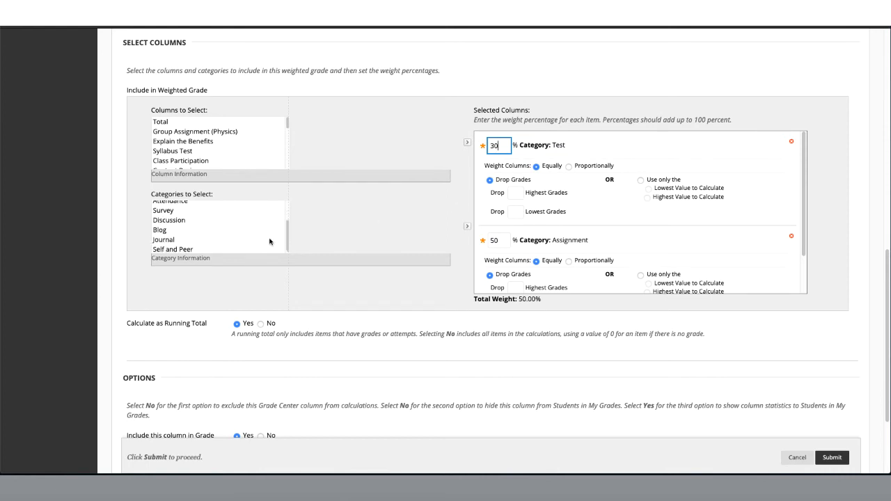
scroll(268, 241, "up", 2)
left_click(254, 243)
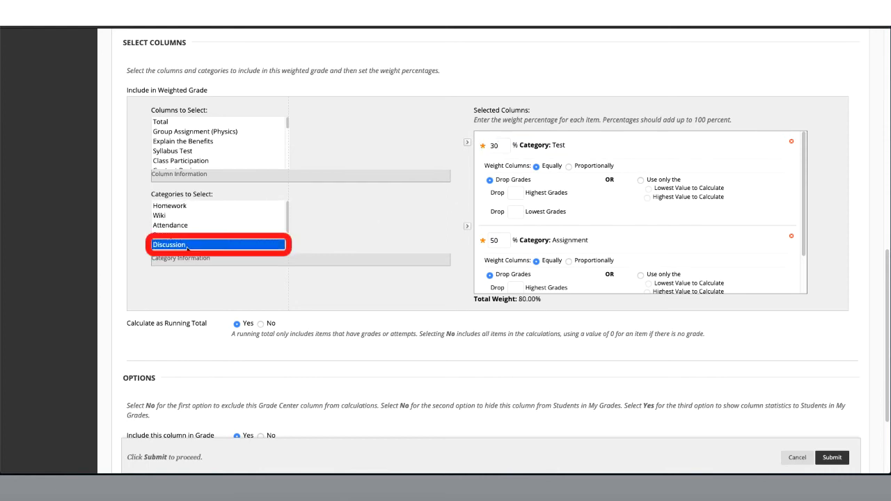
left_click(466, 227)
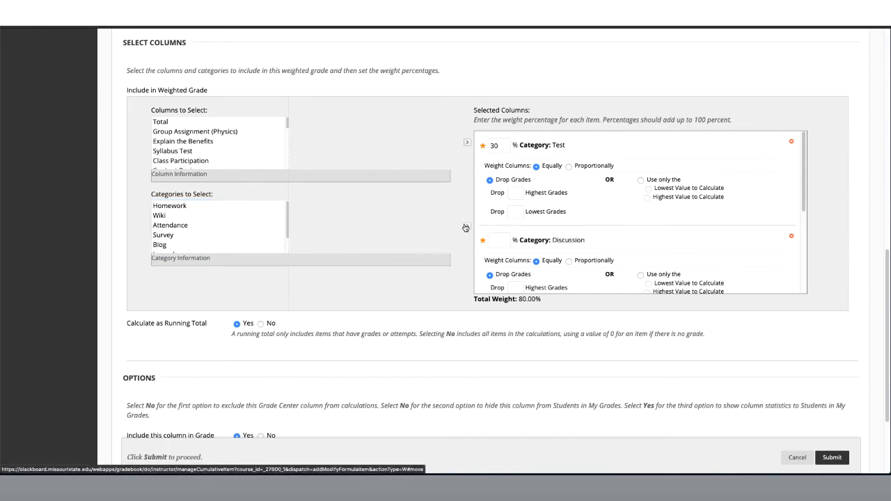
type("20")
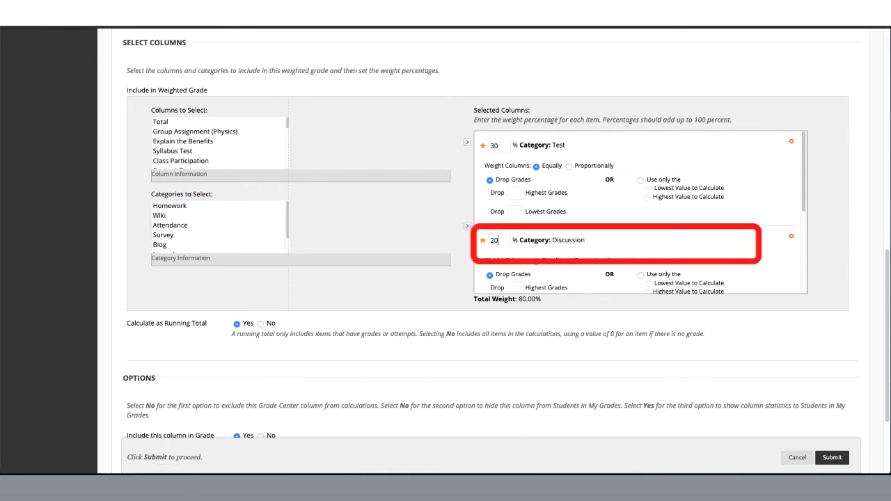
Step: Keep the running total and default options, submit the weighted column, and view it at the end of the Full Grade Center
scroll(584, 257, "down", 1)
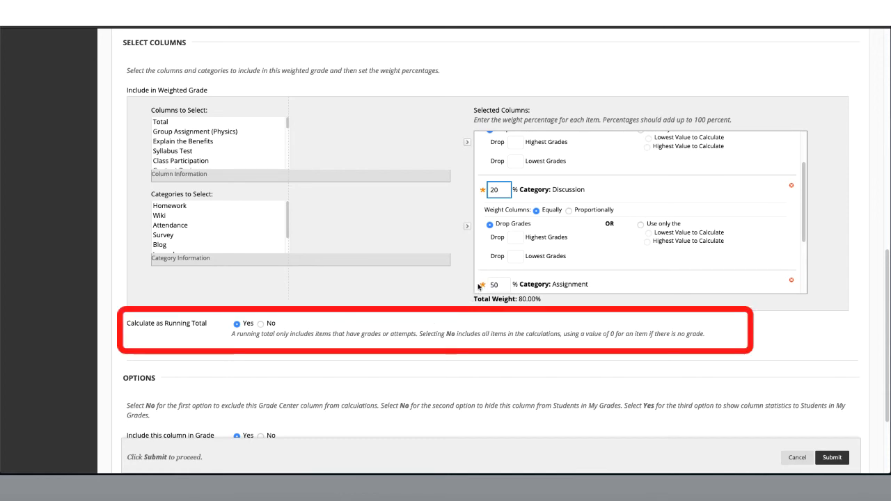
left_click(323, 325)
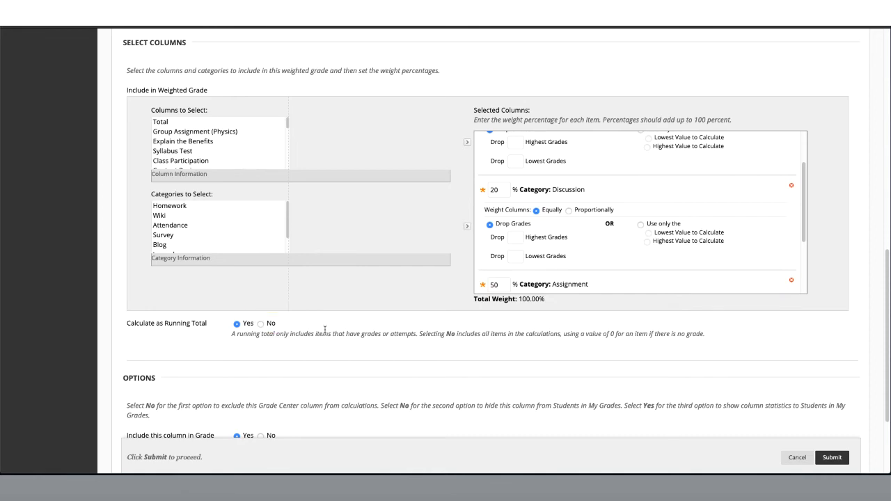
scroll(325, 346, "down", 2)
scroll(325, 346, "down", 3)
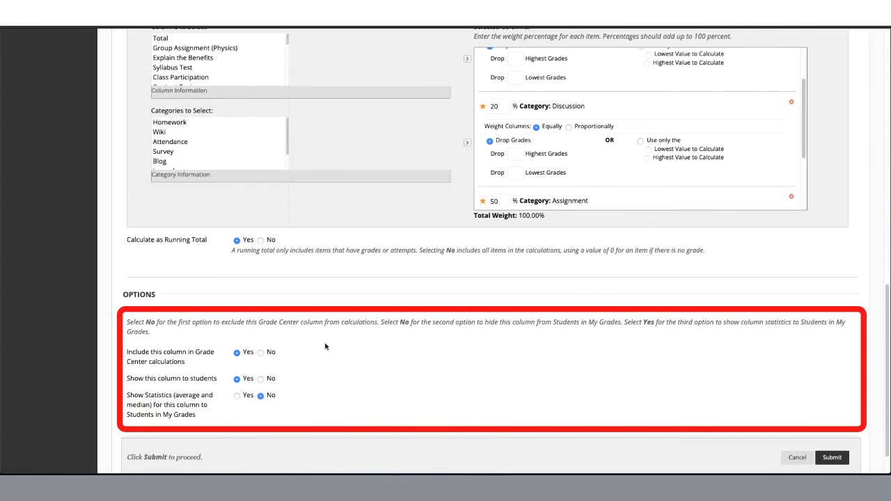
left_click(833, 459)
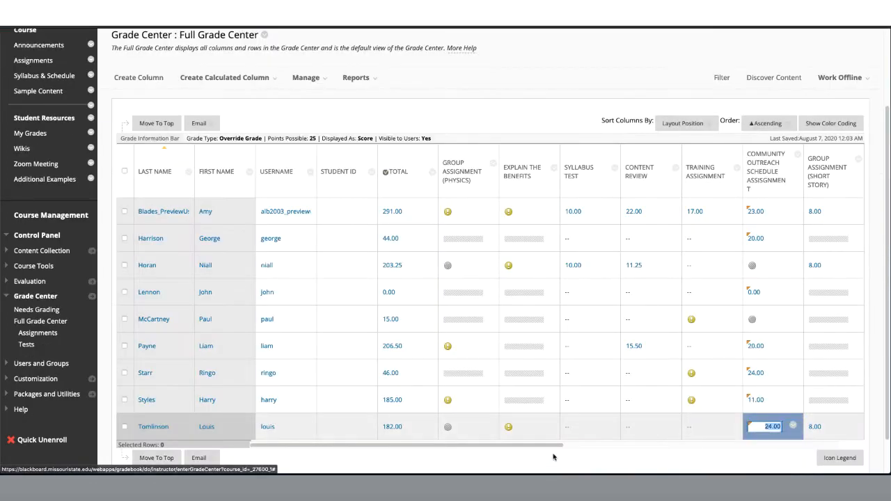
scroll(554, 458, "right", 10)
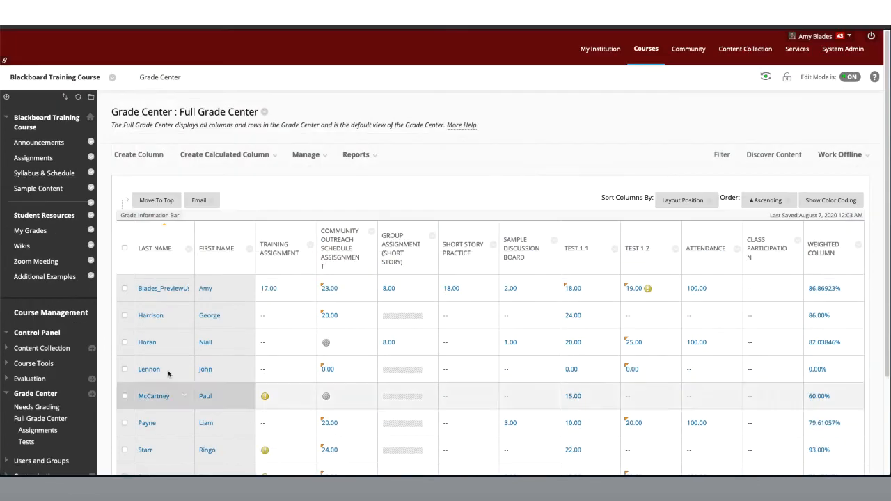
Step: Start a new calculated column of the total type and name it "Letter Grade"
left_click(274, 158)
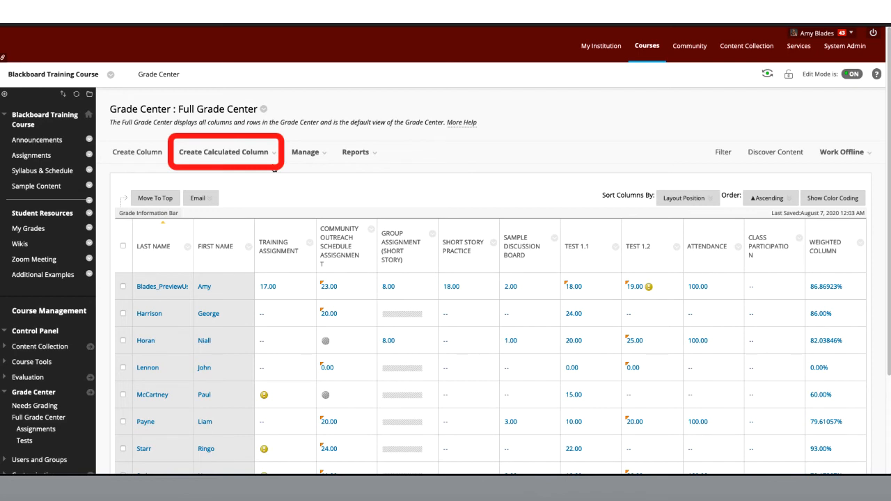
left_click(272, 156)
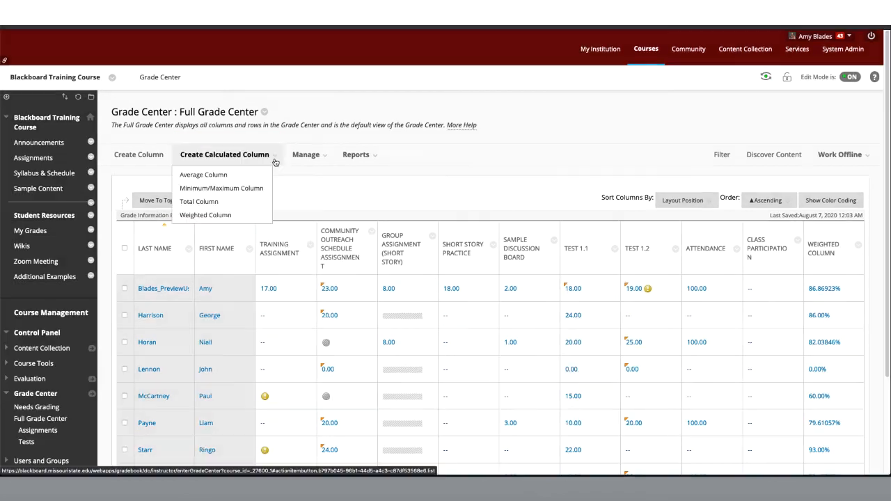
left_click(232, 202)
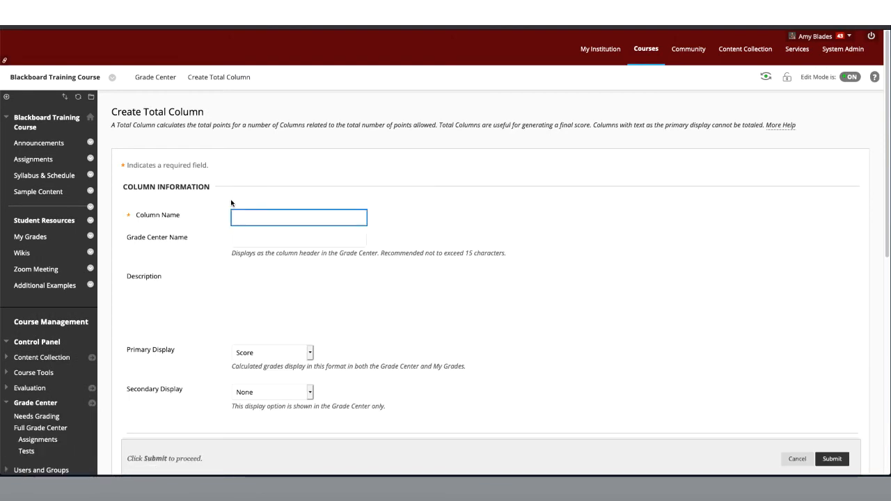
type("Lett")
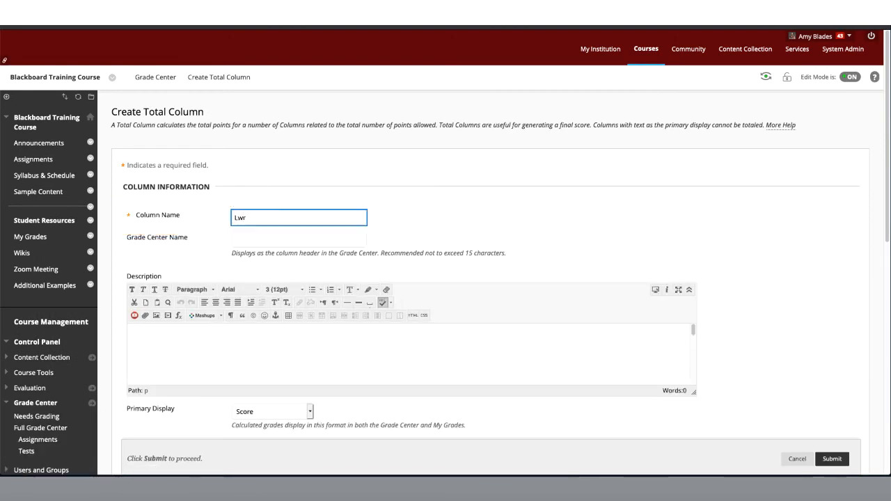
type("er Grade")
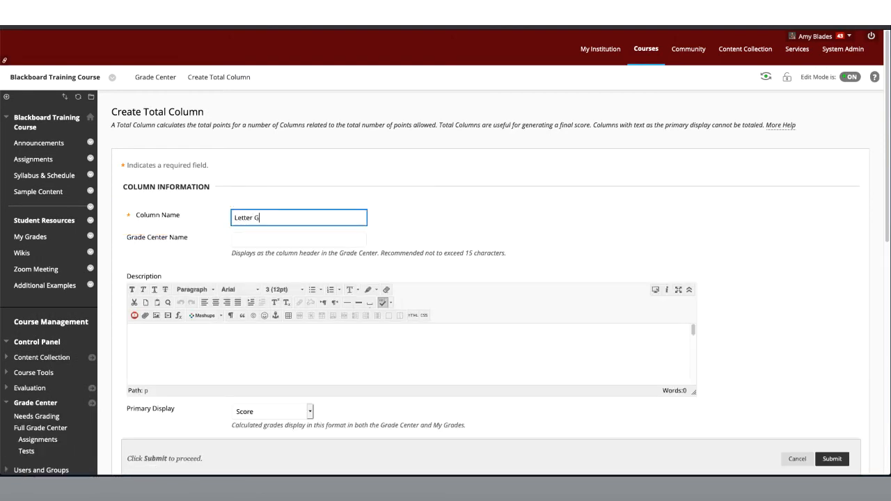
left_click(381, 260)
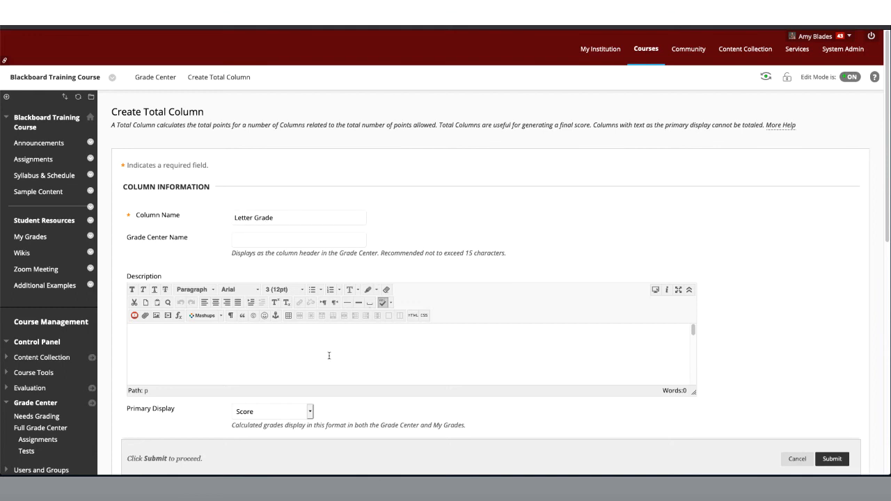
Step: Set the Letter Grade column's primary display to Letter and submit the column
scroll(322, 407, "down", 2)
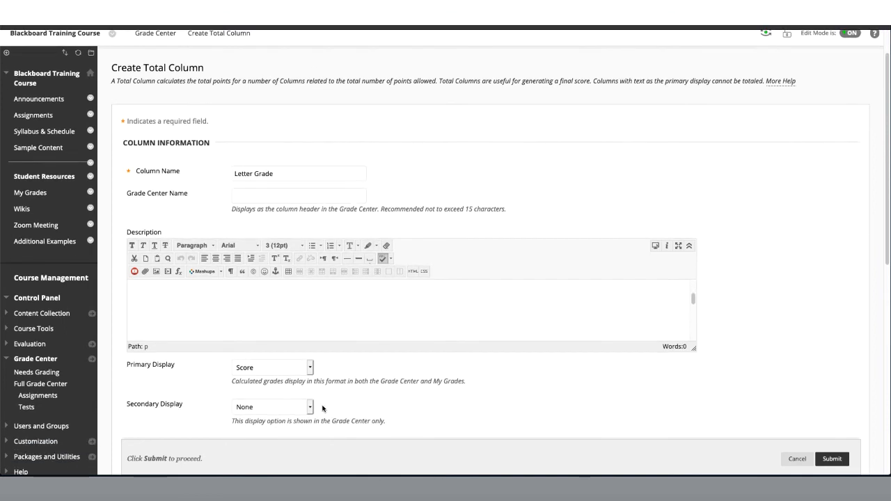
left_click(309, 369)
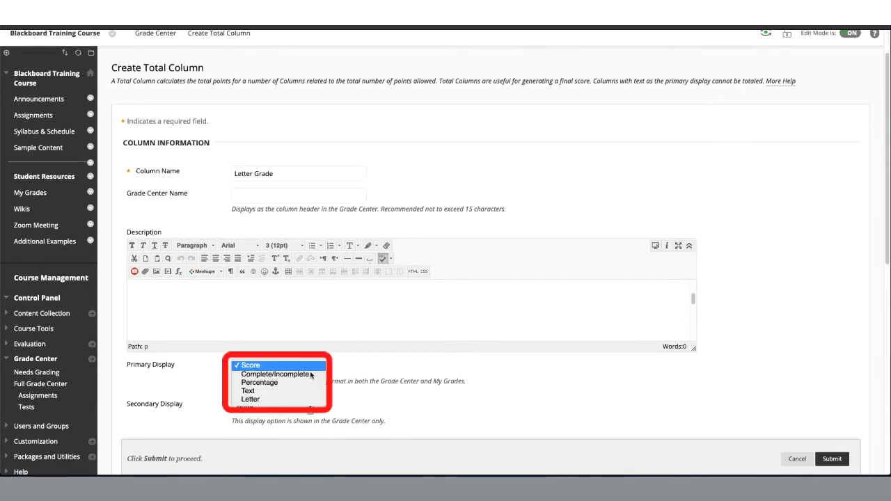
left_click(283, 401)
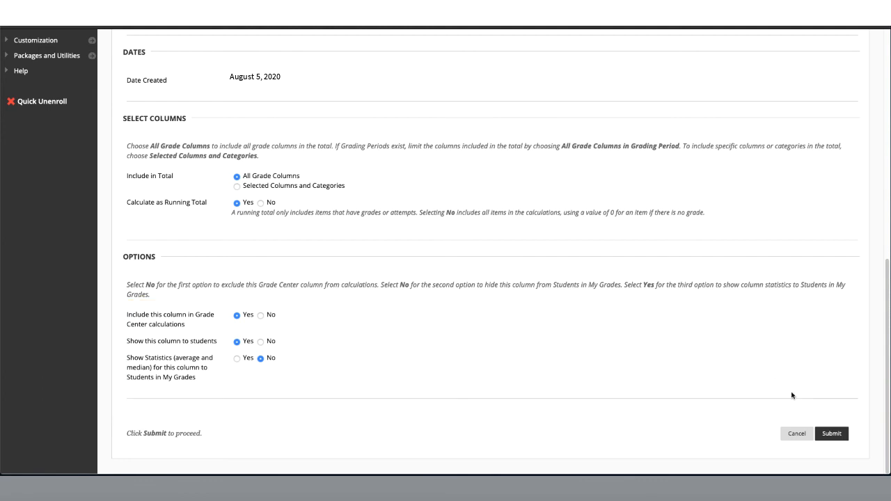
left_click(832, 434)
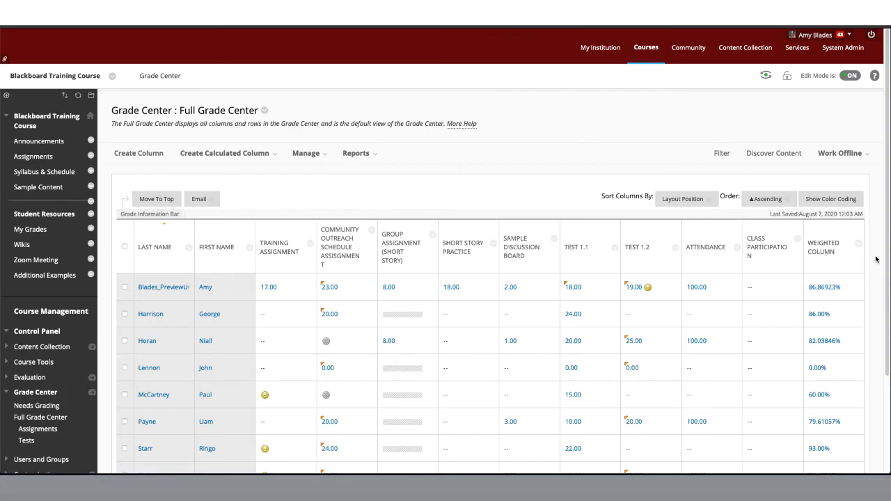
Step: Examine the new Letter Grade column in the Full Grade Center, then check the Total column's external grade marker
scroll(876, 259, "down", 3)
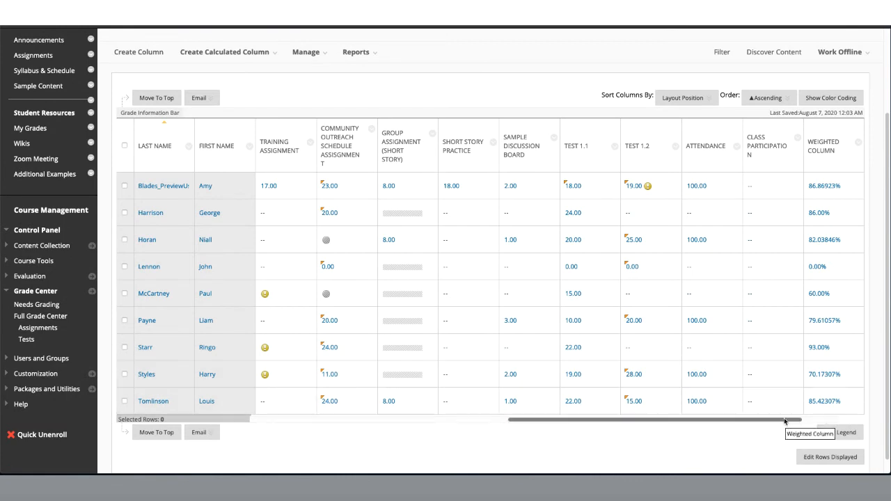
left_click_drag(785, 421, 822, 420)
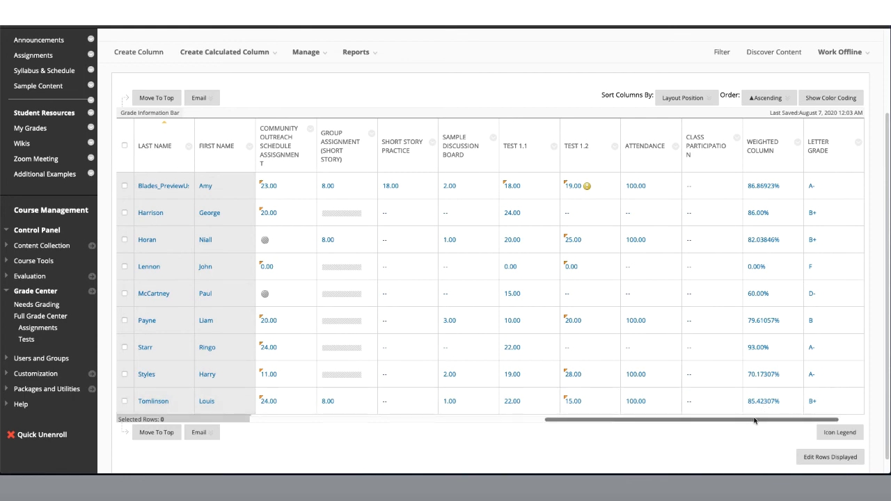
left_click_drag(757, 418, 377, 421)
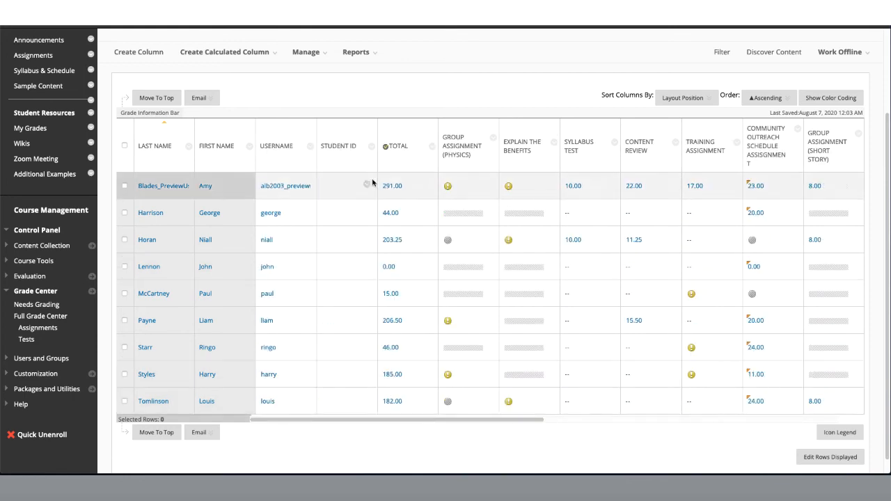
scroll(394, 106, "up", 2)
scroll(394, 107, "up", 3)
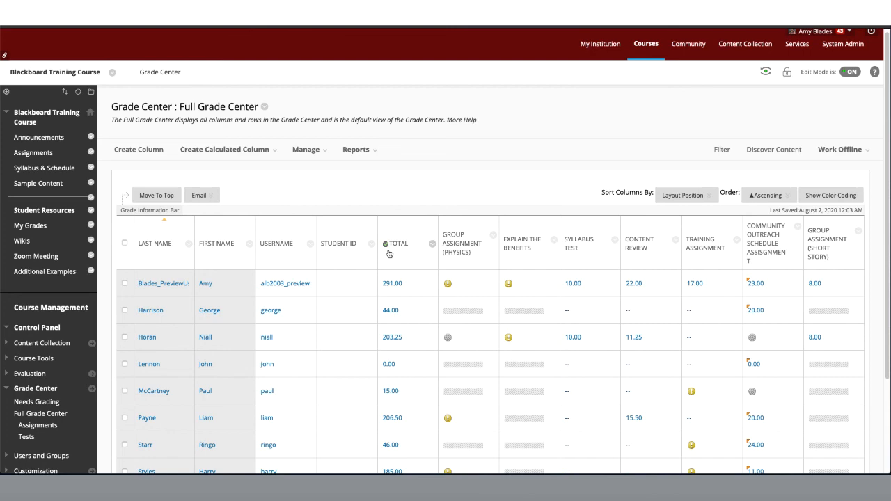
Step: Set the Letter Grade column as the external grade
scroll(389, 253, "down", 3)
scroll(583, 406, "right", 10)
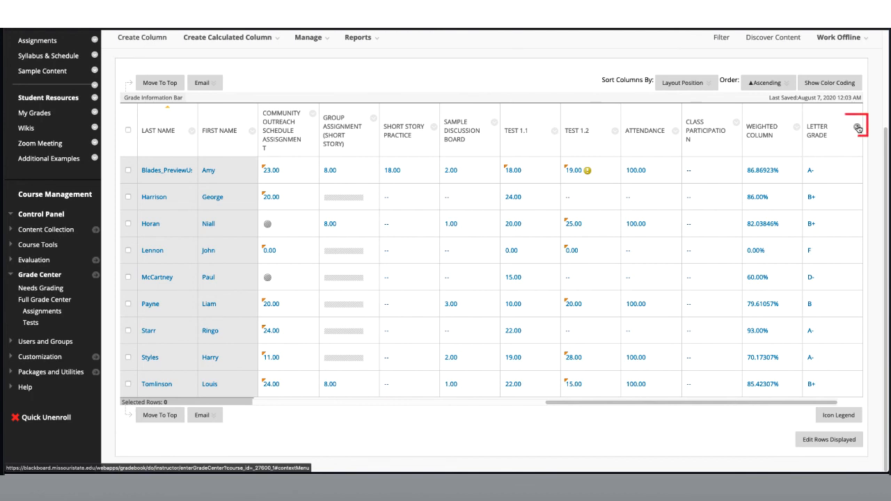
left_click(858, 128)
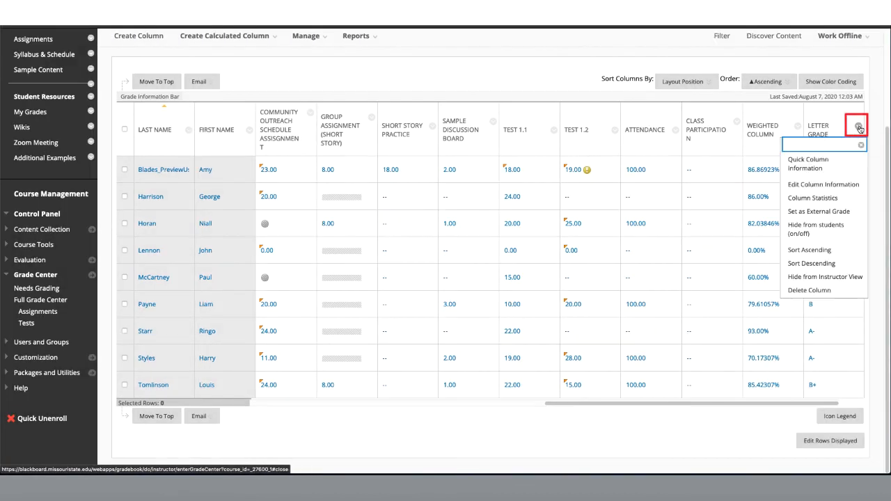
left_click(851, 214)
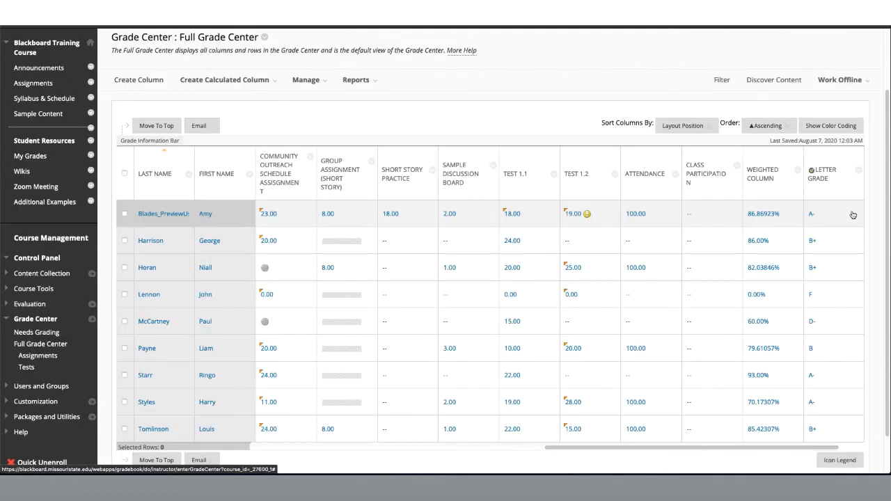
Step: Enter Student Preview mode and check the Total, Weighted Column and Letter Grade entries in My Grades
scroll(832, 83, "up", 2)
left_click(771, 74)
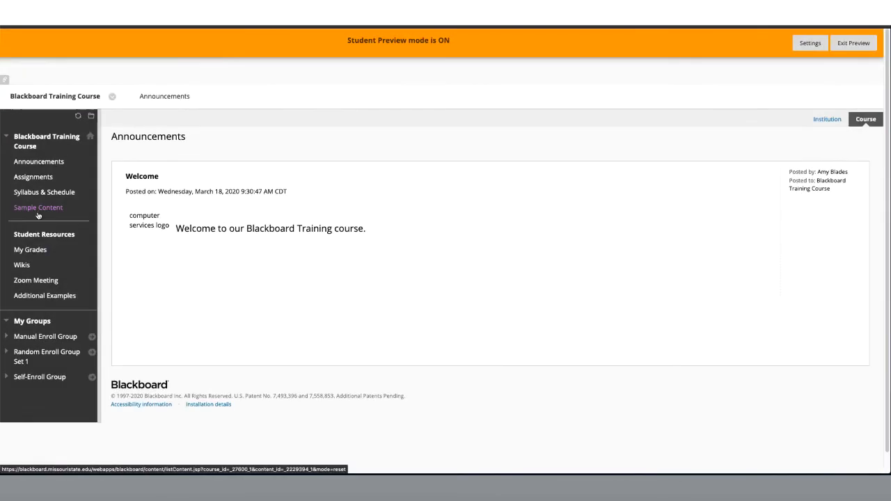
left_click(33, 215)
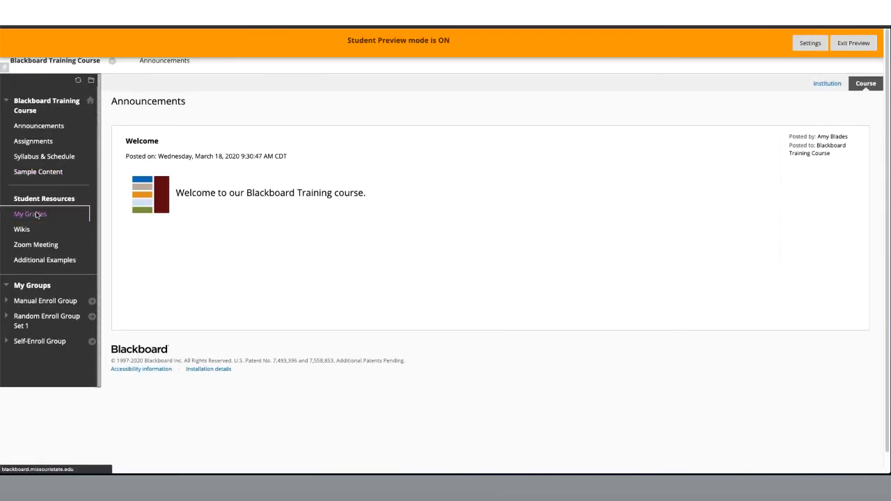
scroll(244, 301, "down", 5)
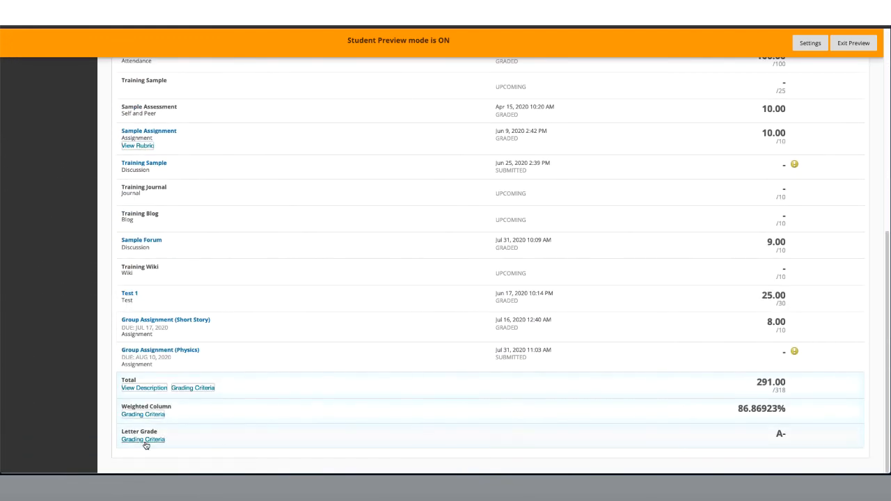